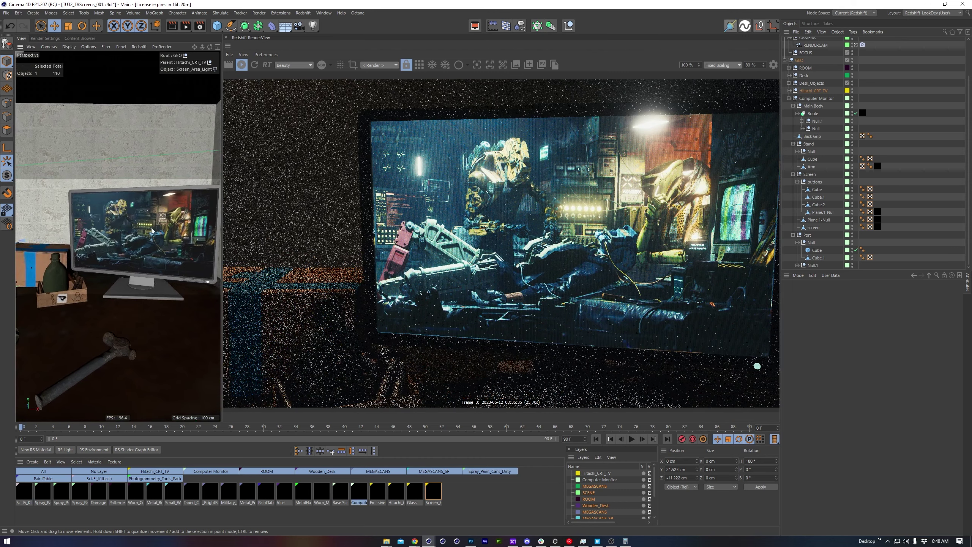
- Select the computer monitor's screen object and examine its lit surface up close
mouse_move(125, 230)
right_mouse_down("alt")
mouse_move(137, 229)
mouse_move(123, 227)
right_mouse_up("alt")
left_click(188, 249)
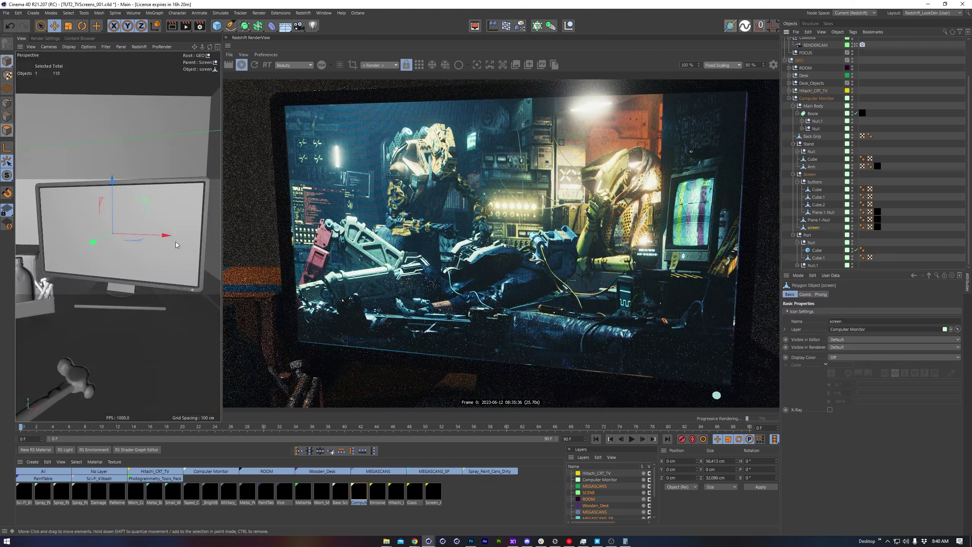
left_click_drag(158, 255, 132, 265, "alt")
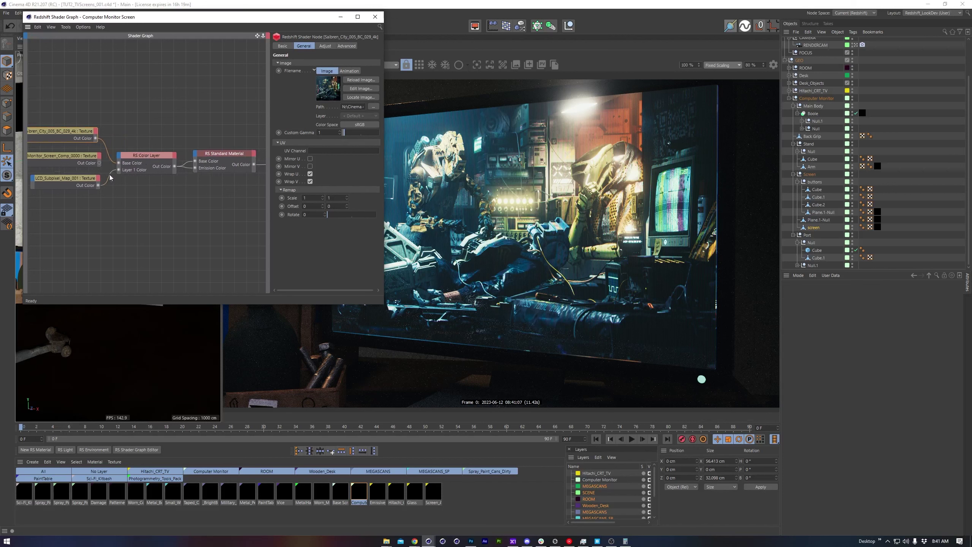
- Inspect the Computer Monitor Screen shader's LCD subpixel texture, RS Color Layer blending and RS Standard Material emission settings
left_click(75, 183)
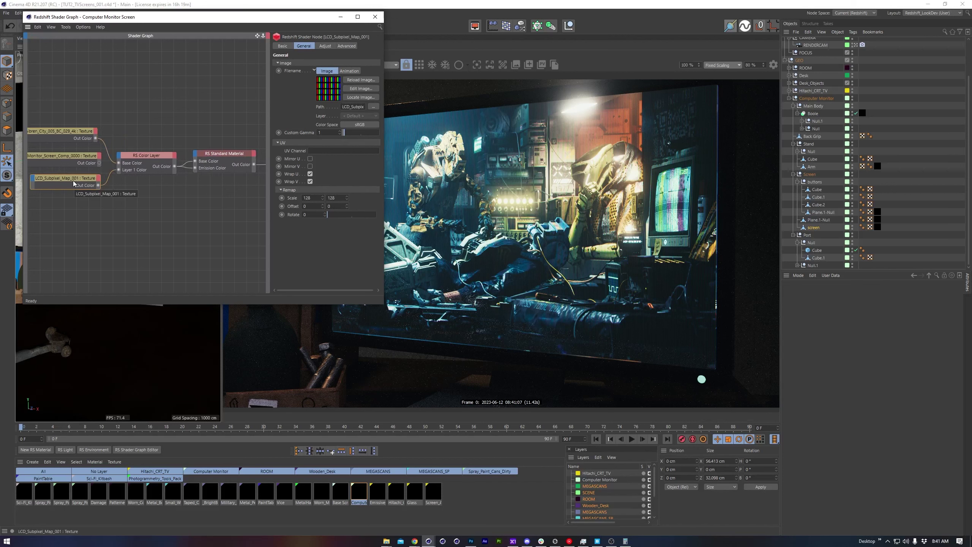
left_click(155, 159)
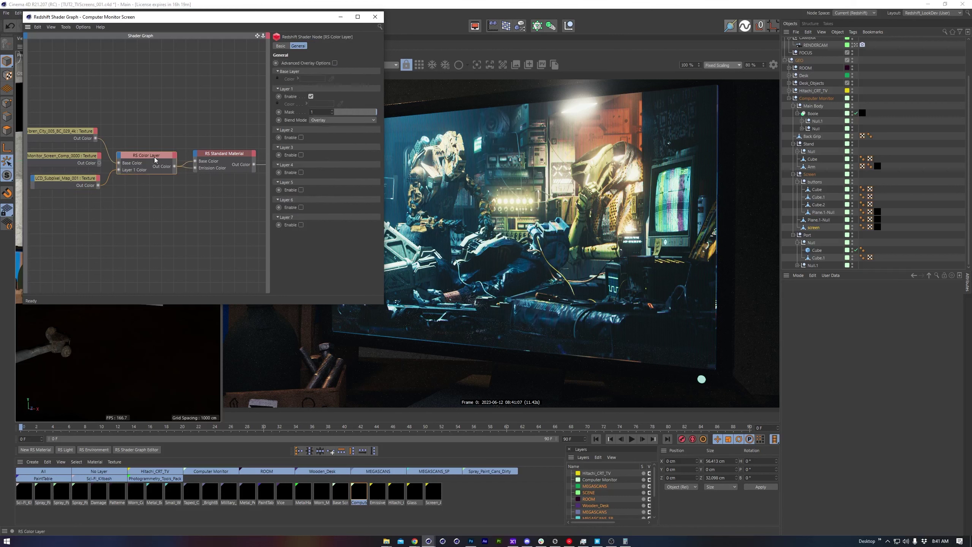
middle_click_drag(195, 202, 158, 203)
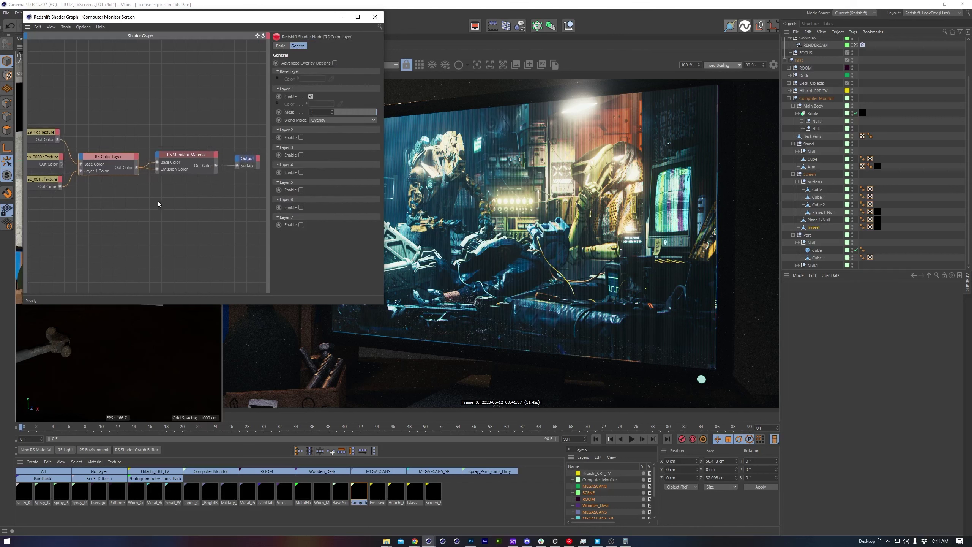
left_click(186, 160)
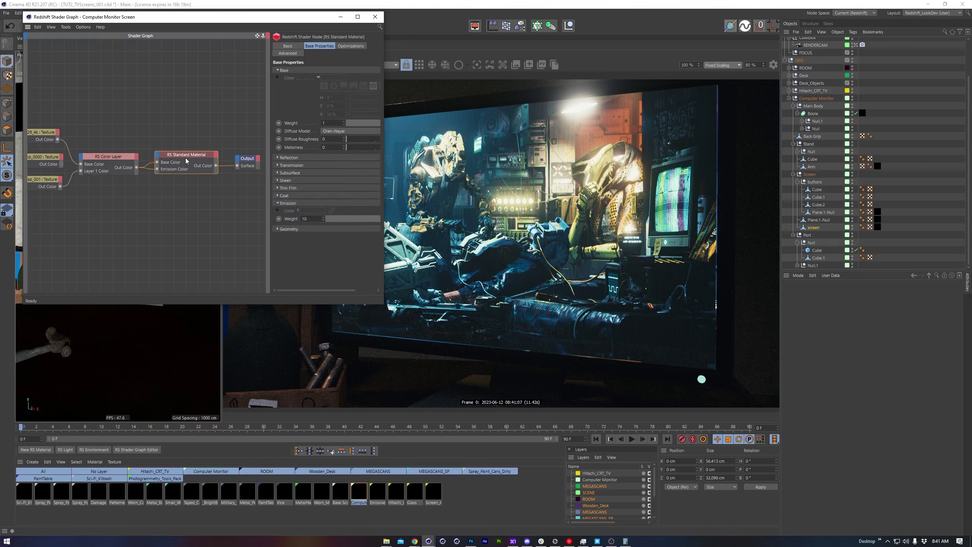
double_click(313, 218)
left_click(278, 71)
left_click(284, 116)
left_click_drag(268, 21, 152, 233)
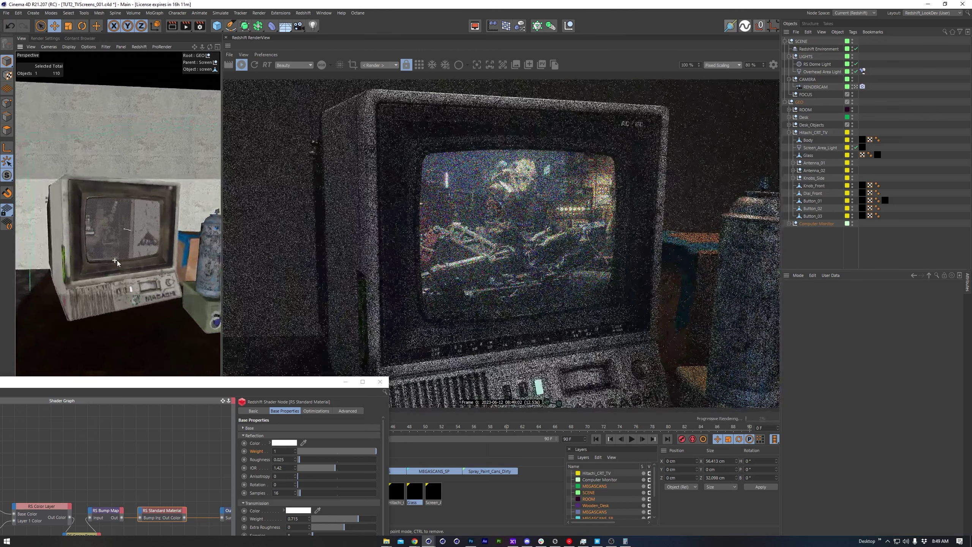
- Isolate the CRT TV's Glass object in polygon mode and inspect its mesh and glass material settings
left_click(128, 227)
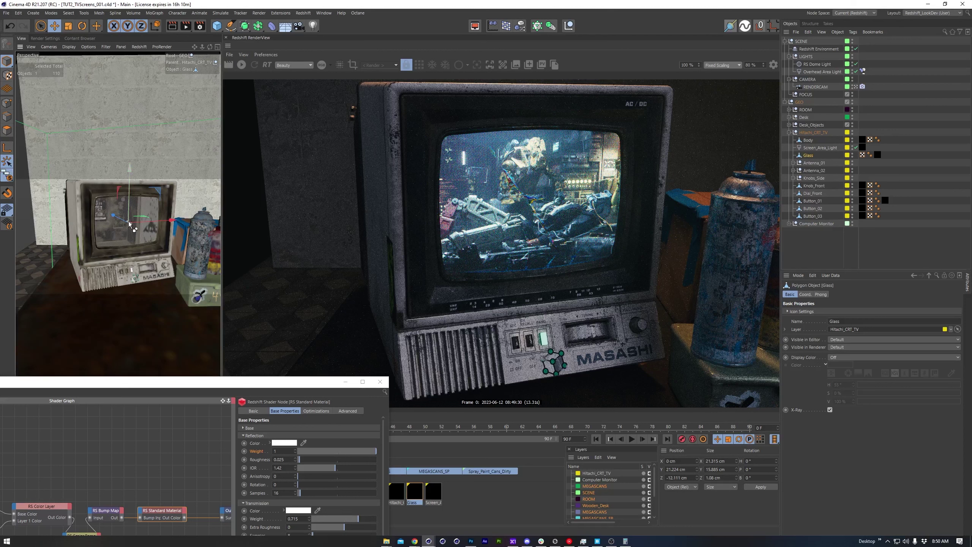
left_click(7, 175)
left_click(9, 134)
scroll(118, 211, "up", 3)
left_click_drag(119, 210, 133, 279, "alt")
left_click(124, 226)
left_click(173, 287)
left_click_drag(169, 248, 169, 242)
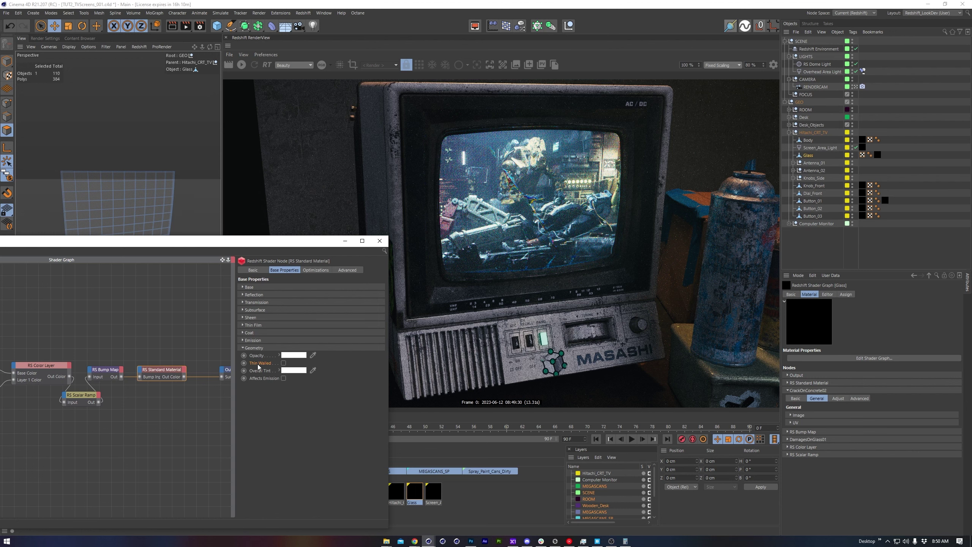
left_click(808, 155)
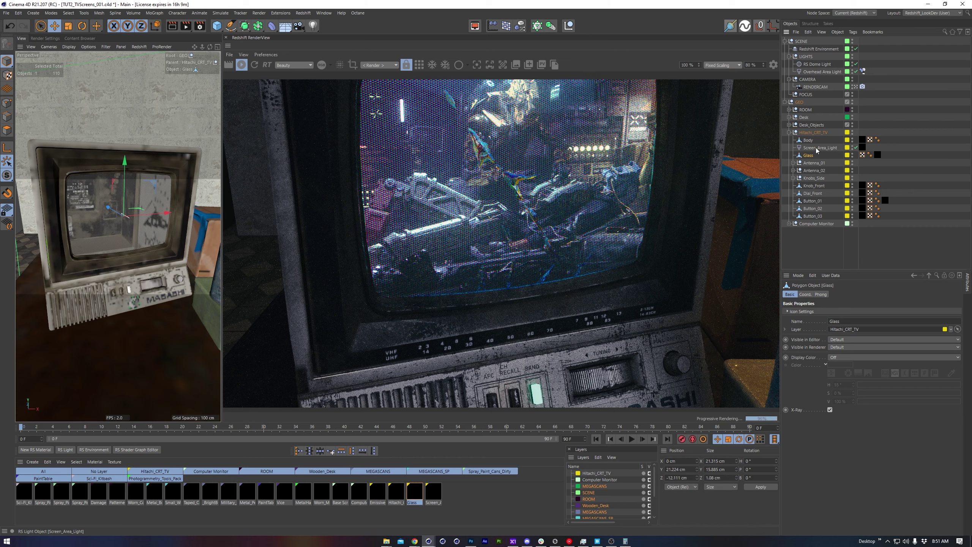
- Select Screen_Area_Light and examine the CRT screen's pixel pattern up close
left_click(816, 147)
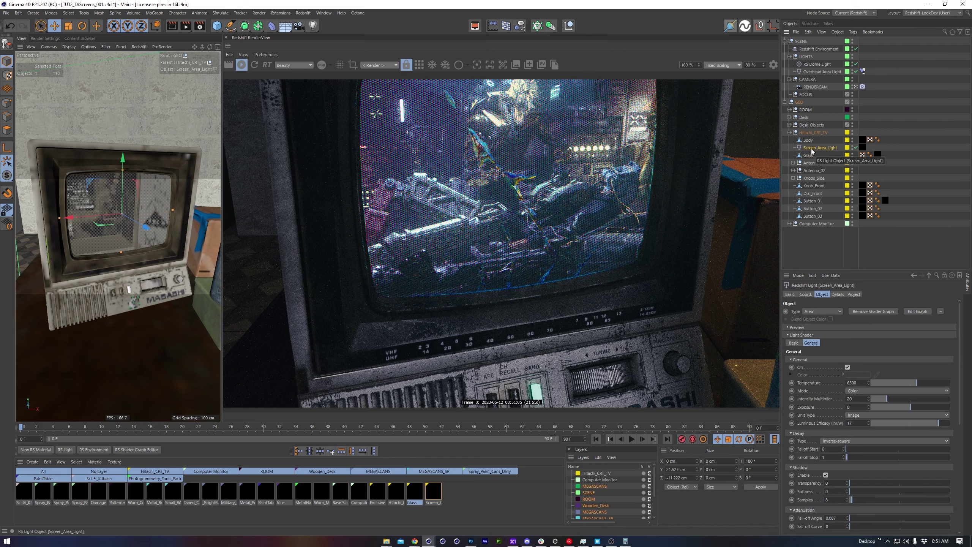
mouse_move(136, 270)
left_mouse_down("alt")
mouse_move(174, 261)
mouse_move(139, 263)
mouse_move(128, 287)
left_mouse_up("alt")
left_click_drag(118, 237, 132, 267, "alt")
middle_click_drag(133, 268, 131, 273, "alt")
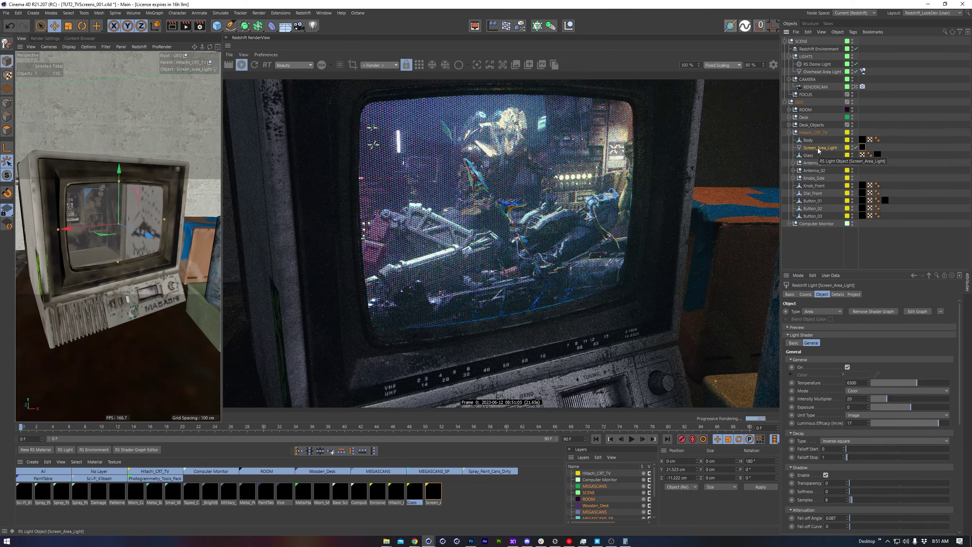
- Remove the material tag from Screen_Area_Light, add a new shader graph to the light, and open it
left_click(863, 146)
key("Delete")
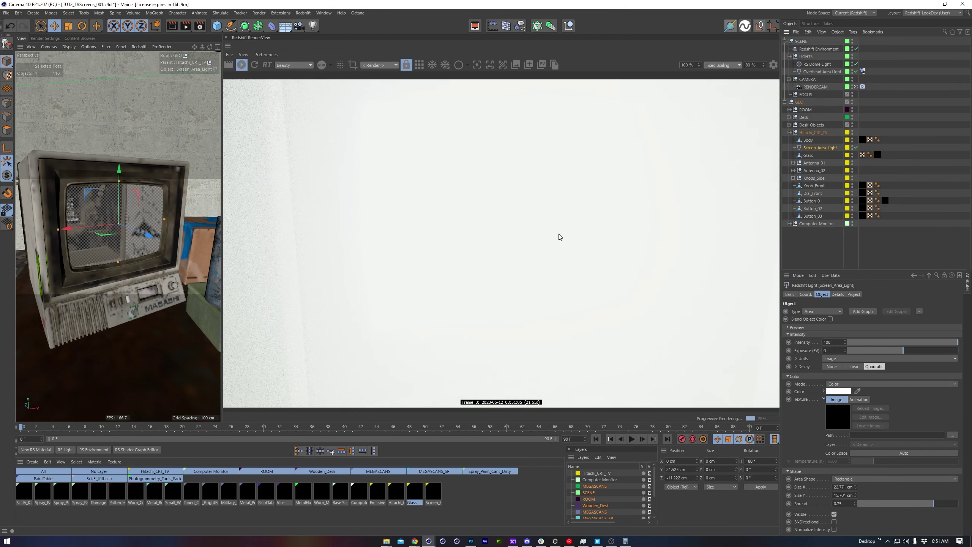
left_click(863, 312)
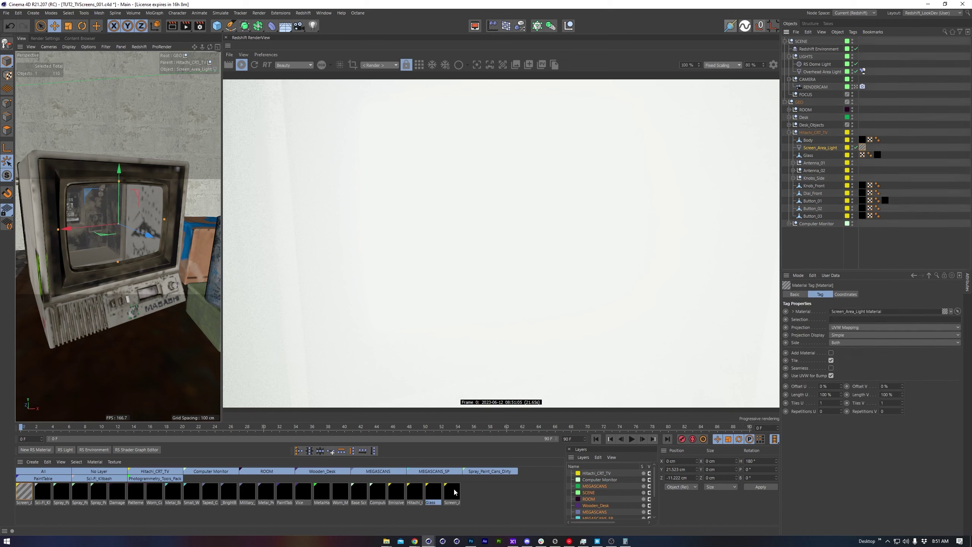
double_click(863, 148)
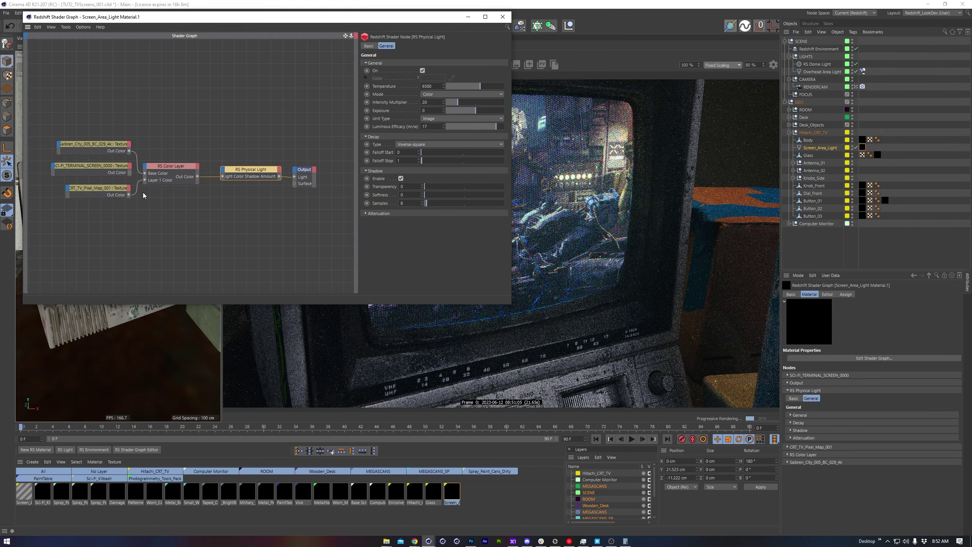
- Inspect the Screen_Area_Light shader's image texture, CRT pixel map, RS Color Layer and RS Physical Light nodes
left_click(107, 145)
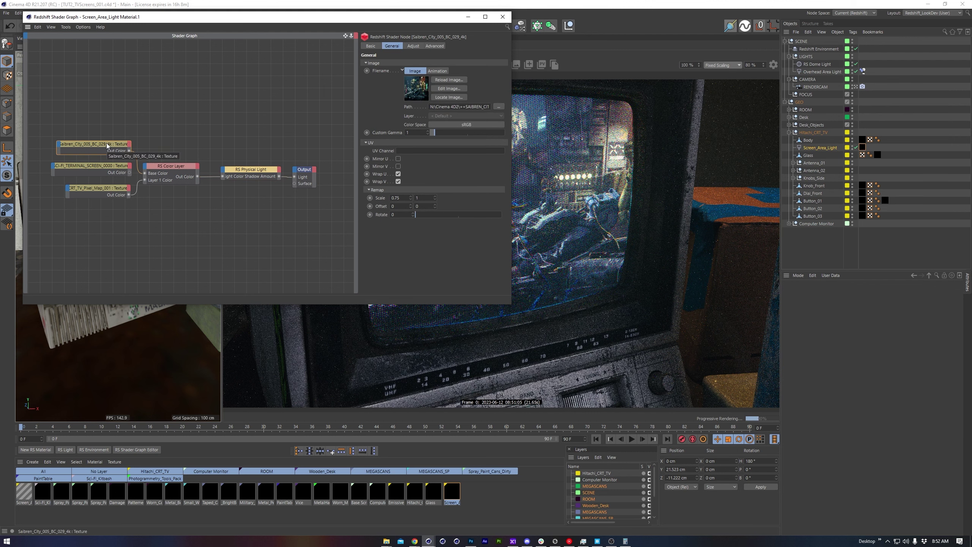
left_click(104, 191)
left_click(171, 167)
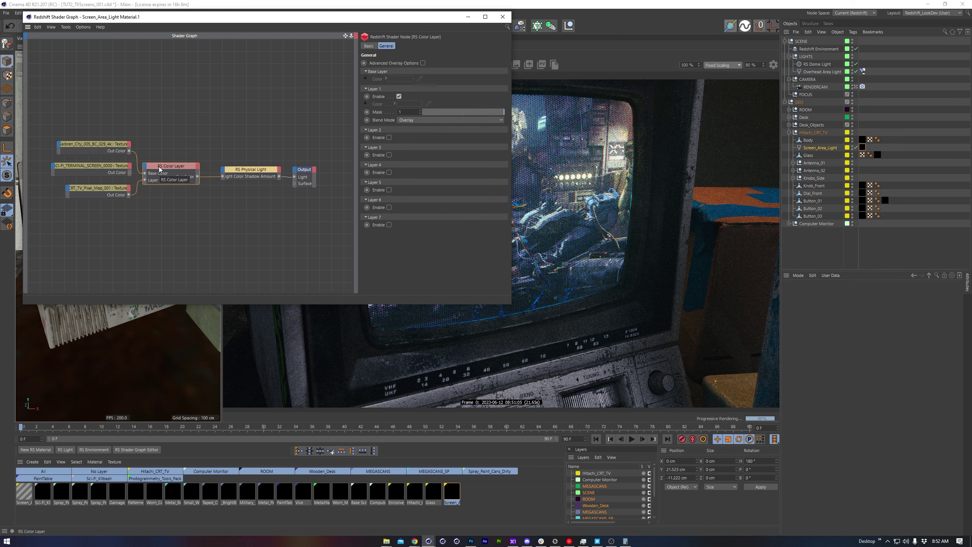
left_click(257, 171)
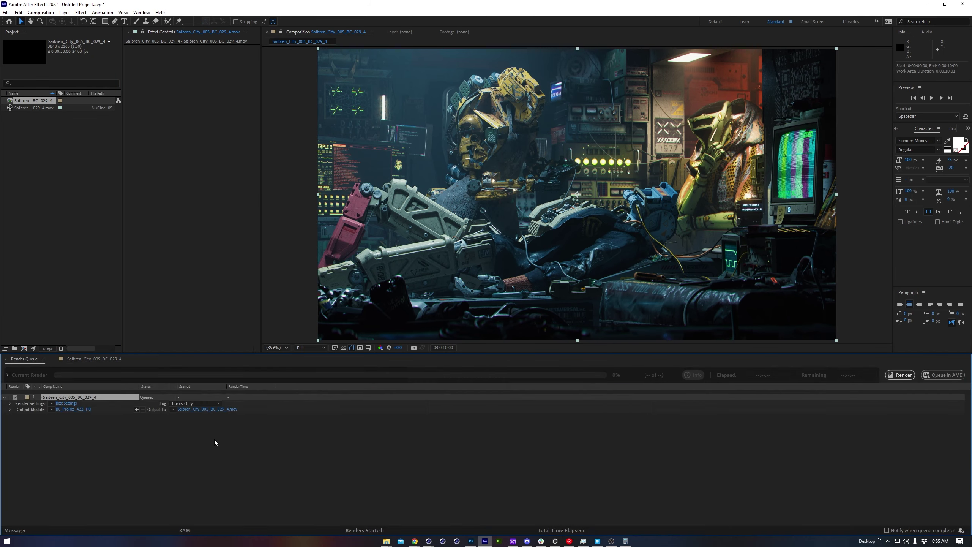
- Configure the queued Saibren_City composition's render output in After Effects, entering the name Texture_Sequence
left_click(73, 409)
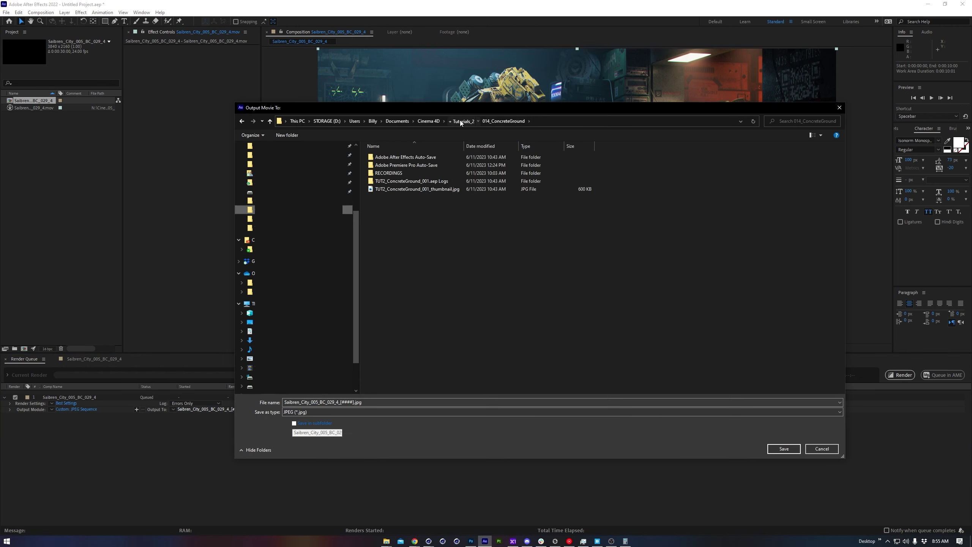
double_click(308, 433)
type("Texture_Sequence")
key("Return")
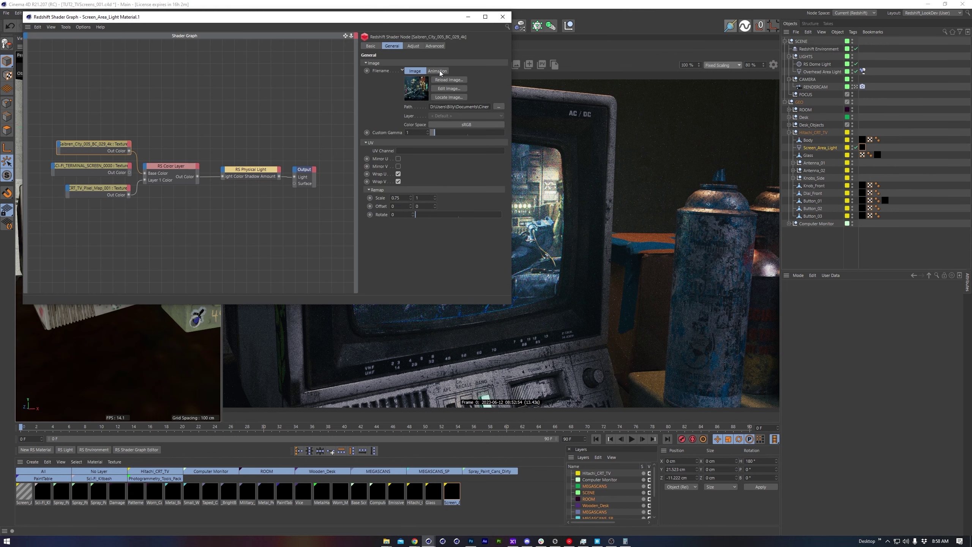
- Set the Saibren_City texture node's animation mode to Loop with a frame rate of 24, and open its end frame for editing
left_click(439, 71)
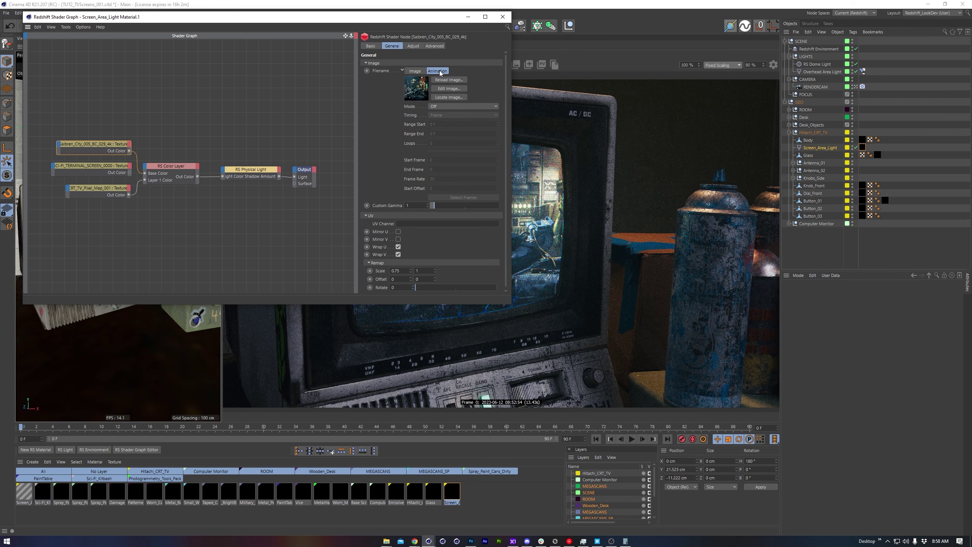
left_click(443, 106)
left_click(444, 131)
left_click(440, 179)
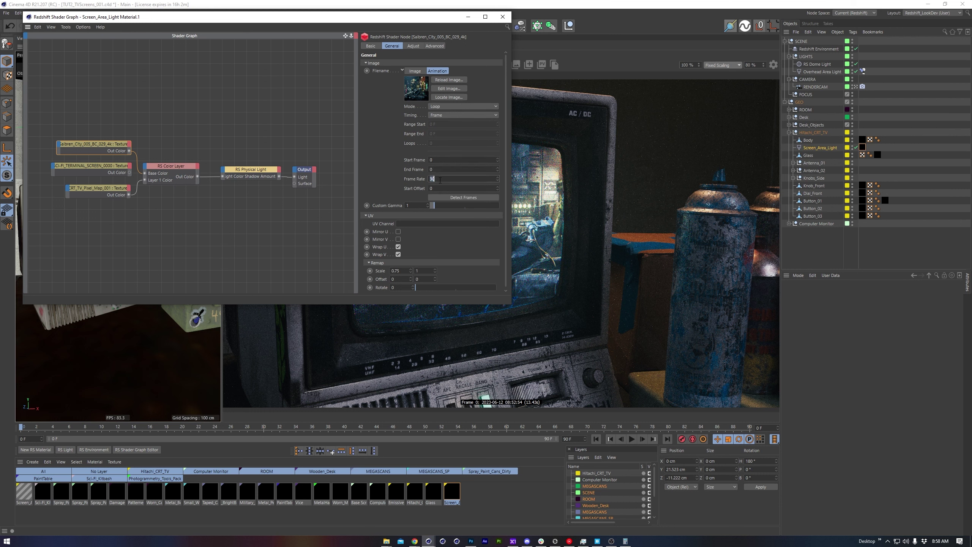
type("24")
left_click(444, 170)
key("Return")
double_click(433, 169)
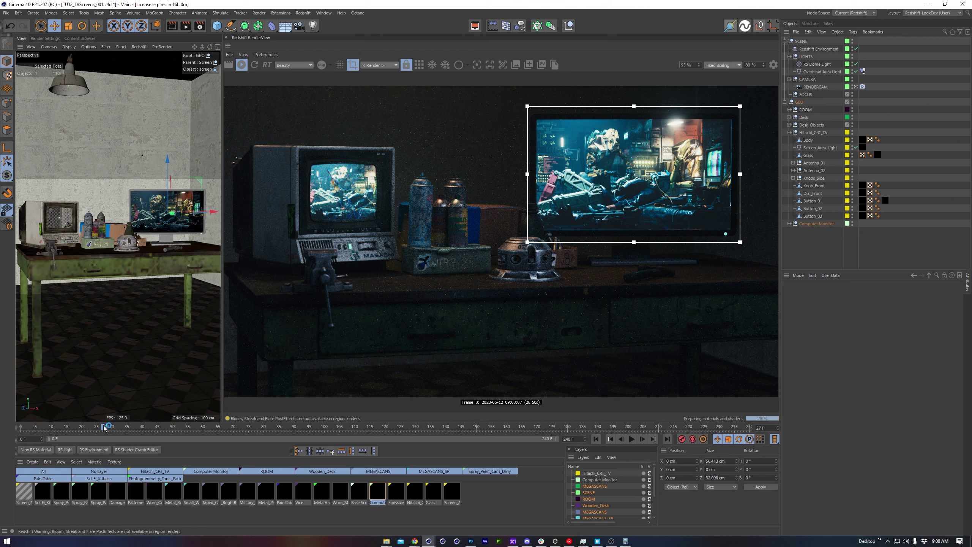
- Scrub the timeline to about frame 188 to review the animated monitor screen in the render
left_click_drag(169, 428, 607, 429)
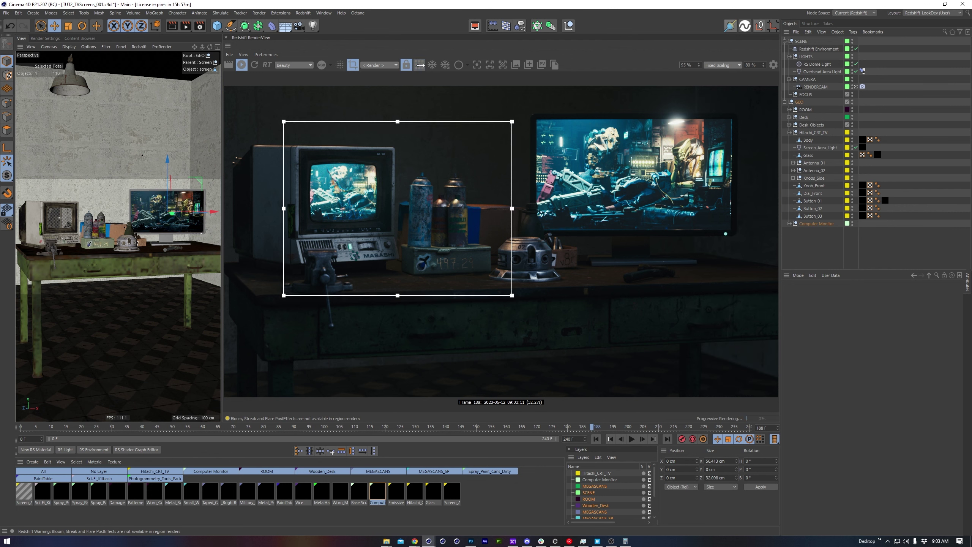
- Set Screen_Area_Light's Intensity Multiplier to 50
left_click(818, 148)
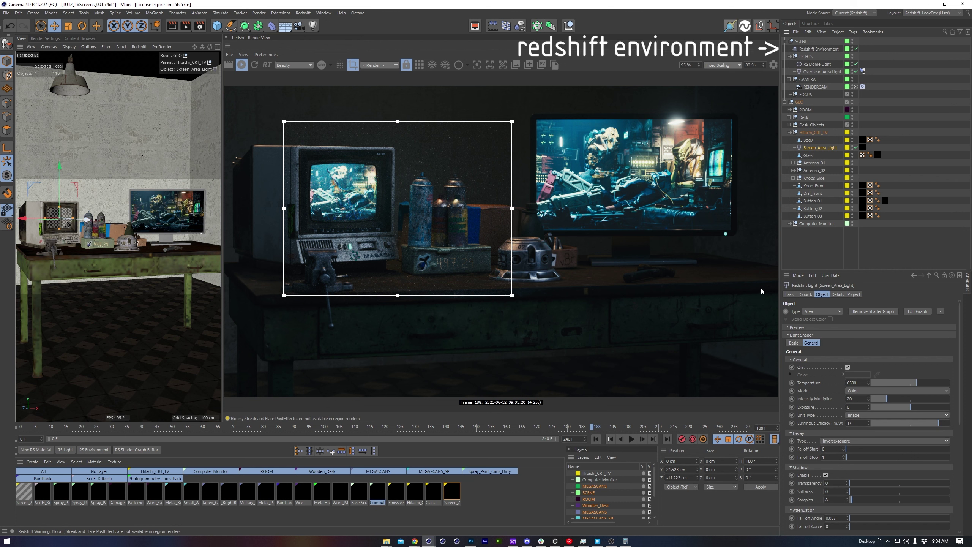
double_click(858, 398)
type("50")
key("Return")
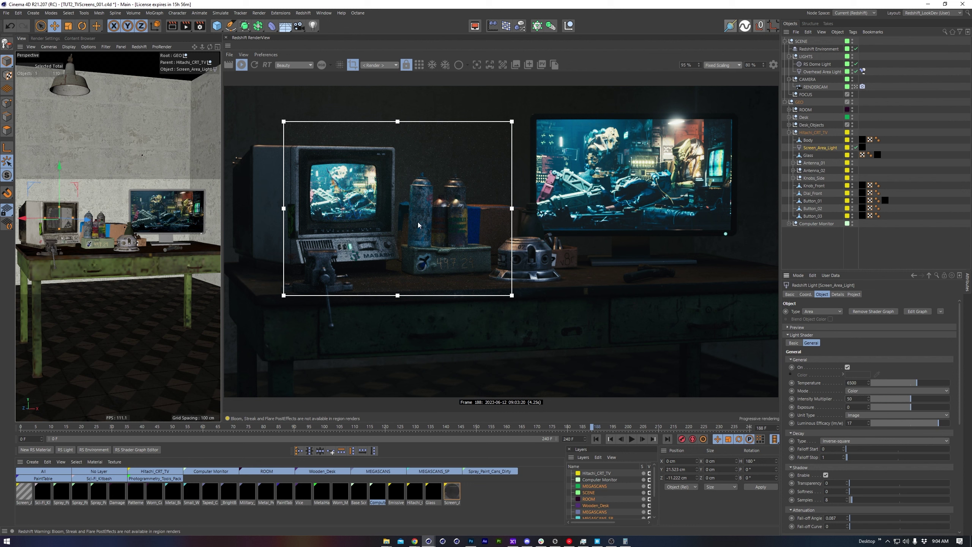
- Set Screen_Area_Light's Volume contribution to 0.25 and return to the light's object settings
left_click(837, 294)
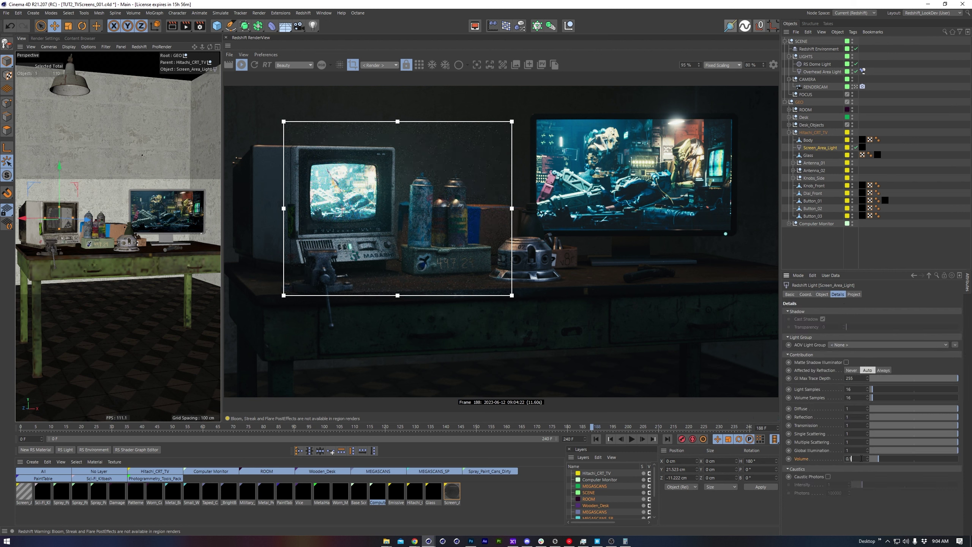
key("BackSpace")
type("25")
key("Return")
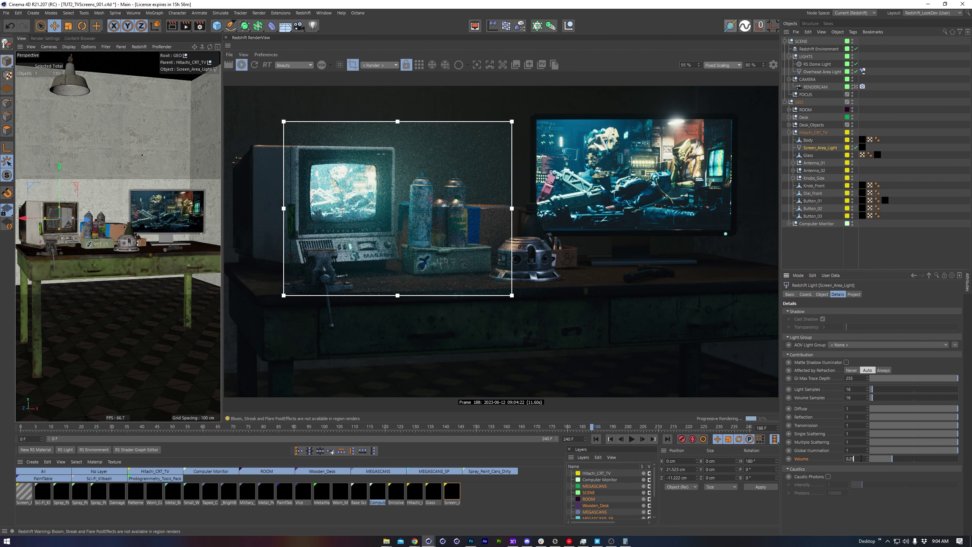
double_click(861, 459)
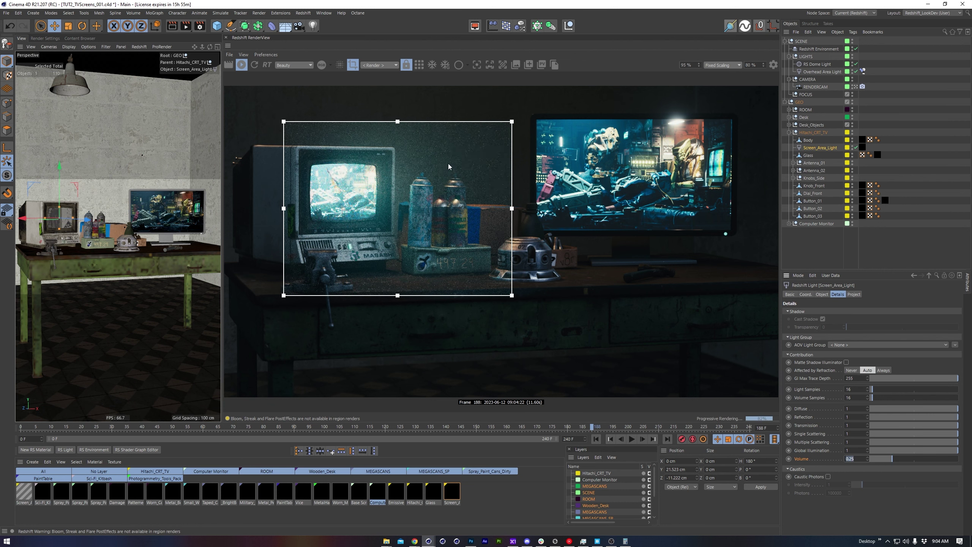
left_click(822, 294)
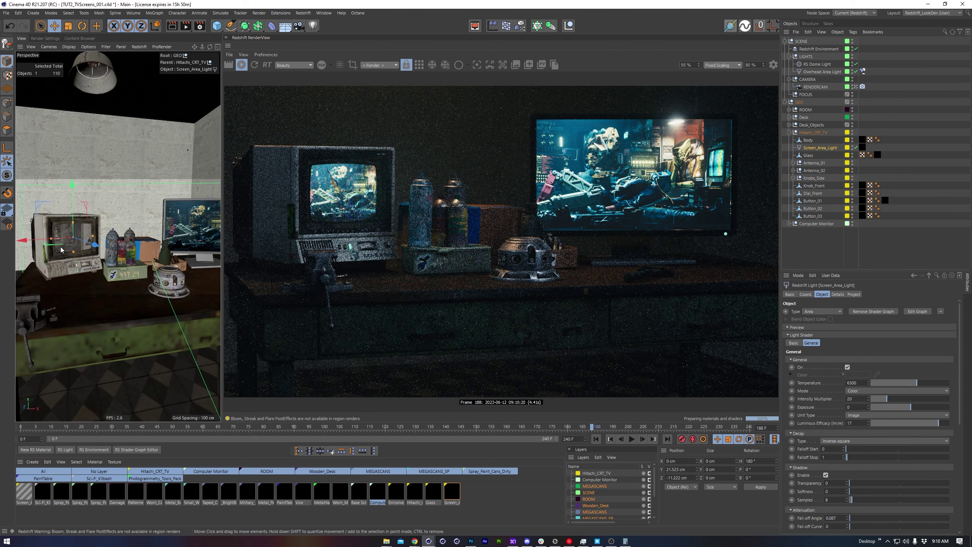
- Examine the subpixel patterns on the CRT TV and the computer monitor in close-up renders
scroll(82, 237, "up", 2)
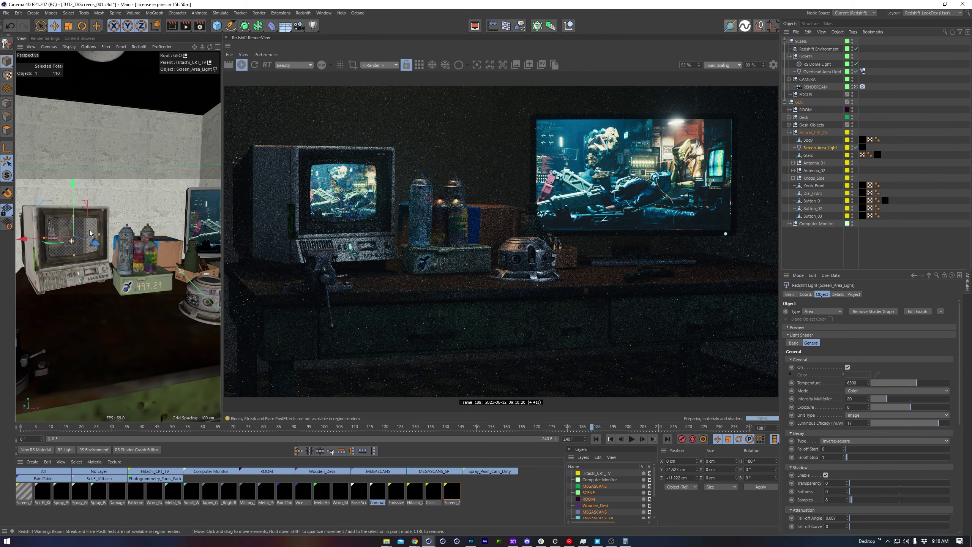
scroll(82, 237, "up", 4)
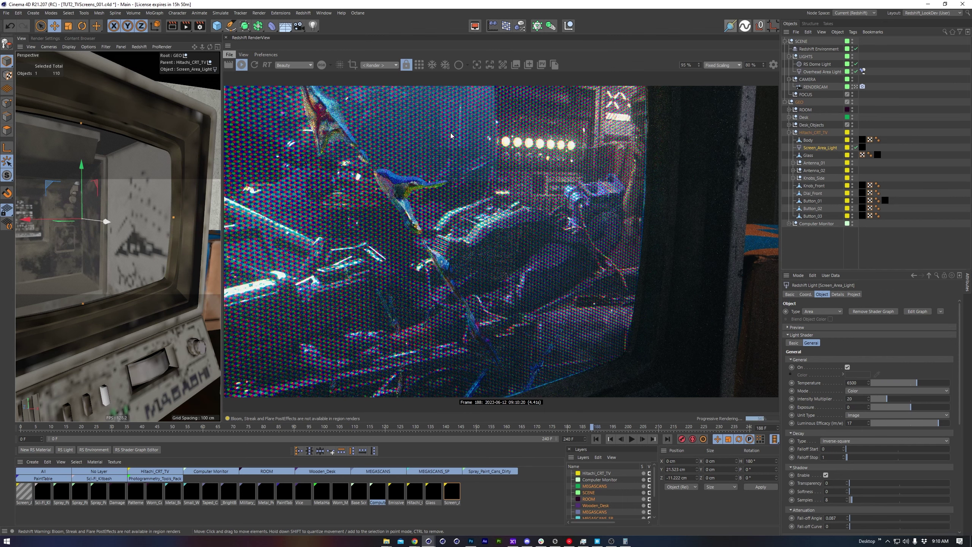
middle_click_drag(199, 207, 94, 204, "alt")
scroll(92, 200, "up", 1)
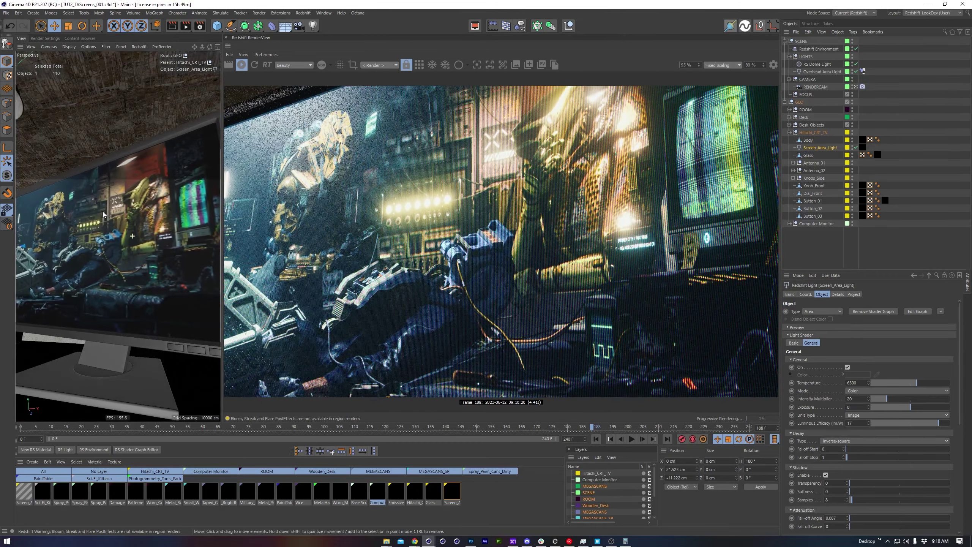
left_click_drag(103, 211, 132, 227, "alt")
right_click_drag(148, 224, 138, 226, "alt")
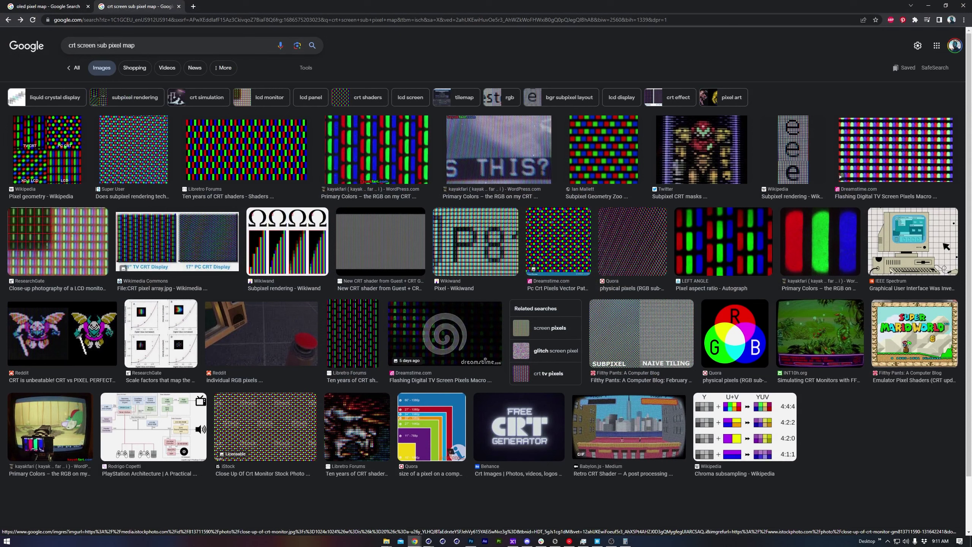
- Review the Google image results for CRT screen subpixel maps and OLED pixel maps in the browser
left_click_drag(97, 45, 122, 45)
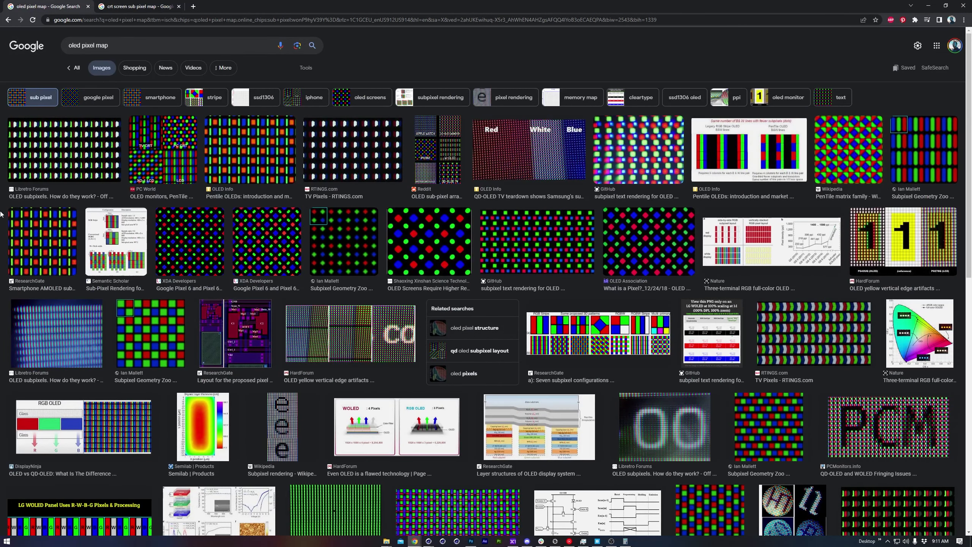
scroll(1, 213, "down", 5)
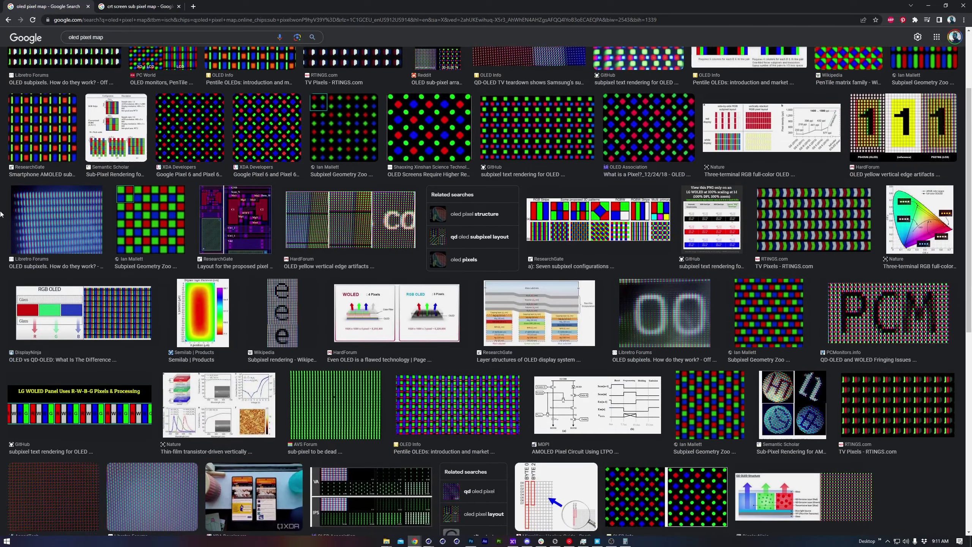
- Look through the remaining OLED pixel map image results in the browser
scroll(2, 214, "down", 4)
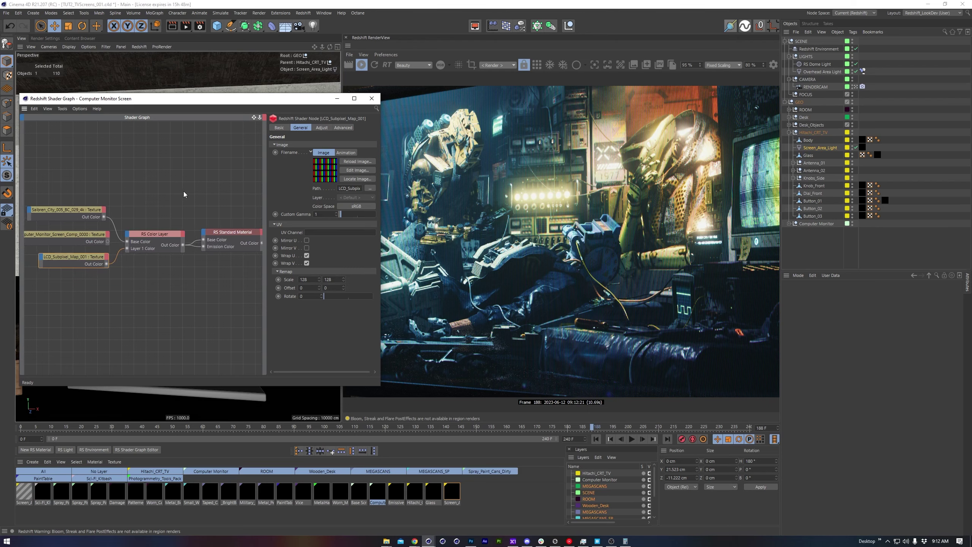
- Switch to Cinema 4D, solo the LCD_Subpixel_Map_001 texture of the Computer Monitor Screen material and set its horizontal scale to 64
middle_click_drag(184, 191, 170, 191)
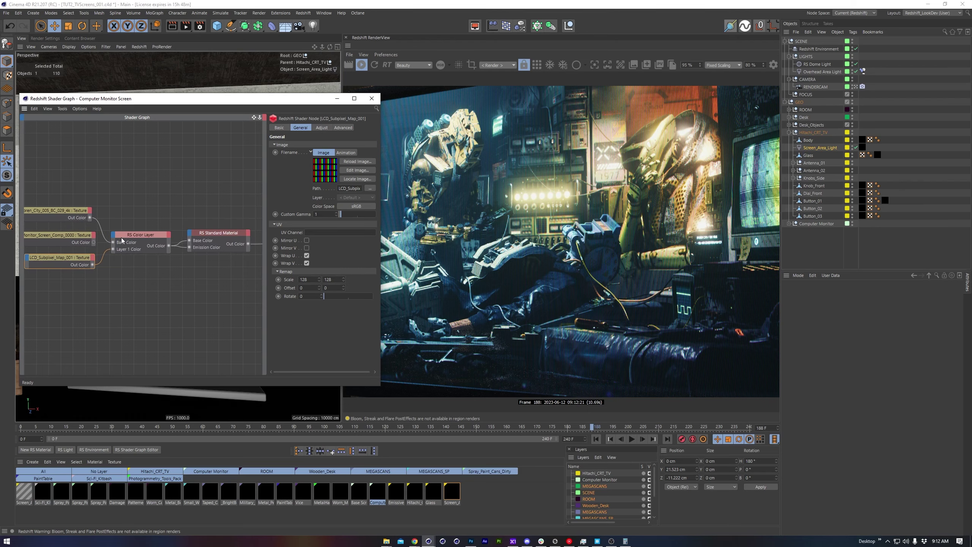
key("s")
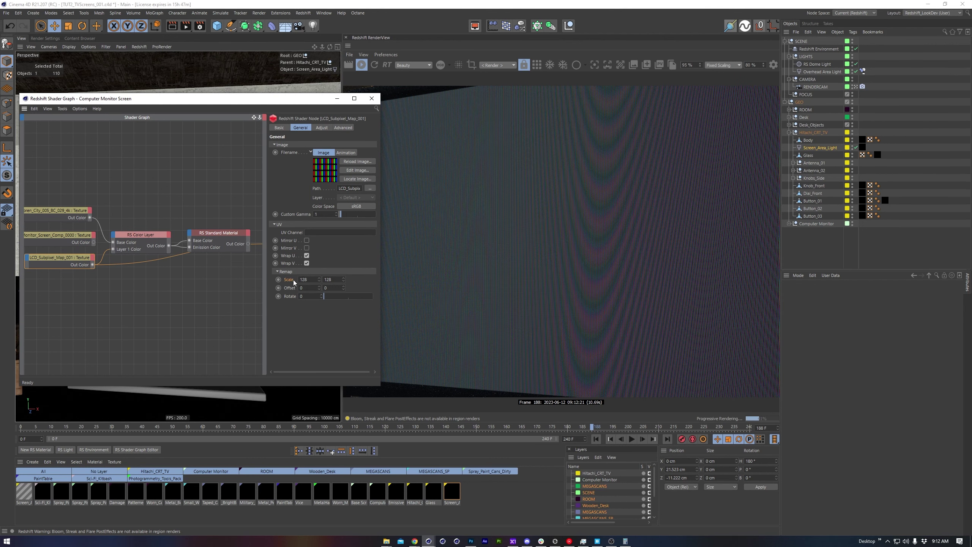
double_click(313, 279)
type("64")
key("Return")
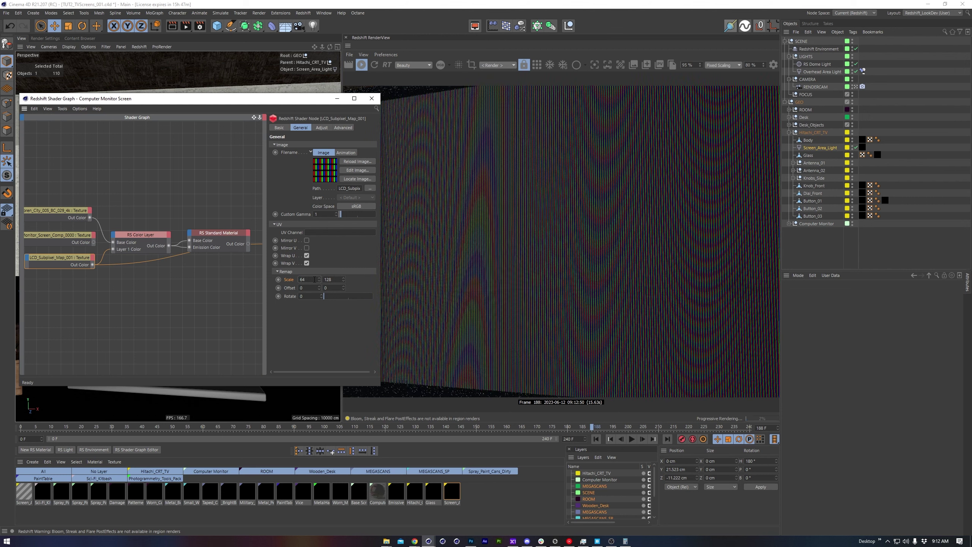
- Set the LCD_Subpixel_Map_001 texture's scale to 32 by 32
key("Tab")
type("64")
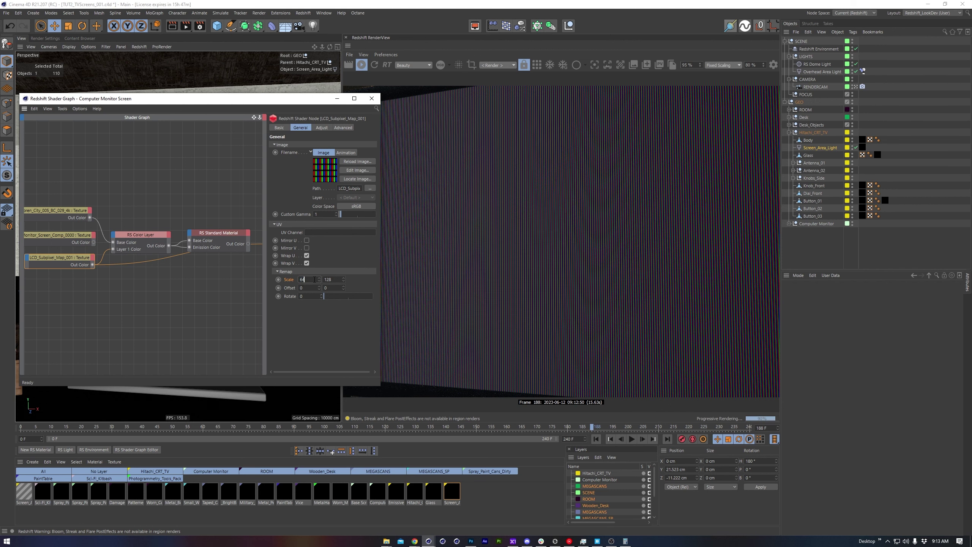
key("shift+Tab")
type("32")
key("Tab")
type("32")
key("Tab")
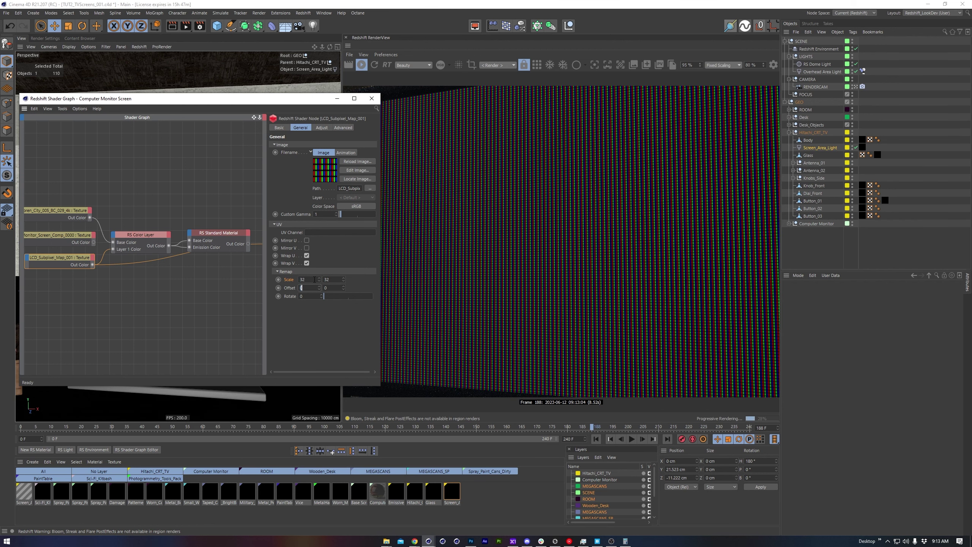
- Render the full monitor material instead of the soloed texture and inspect the RS Color Layer node's Layer 1 blend settings
left_click(232, 233)
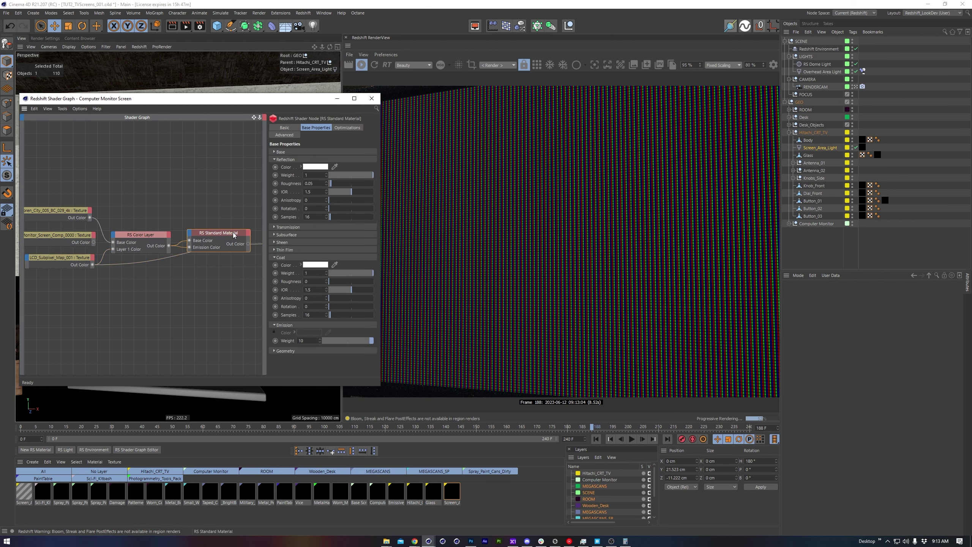
left_click(141, 235)
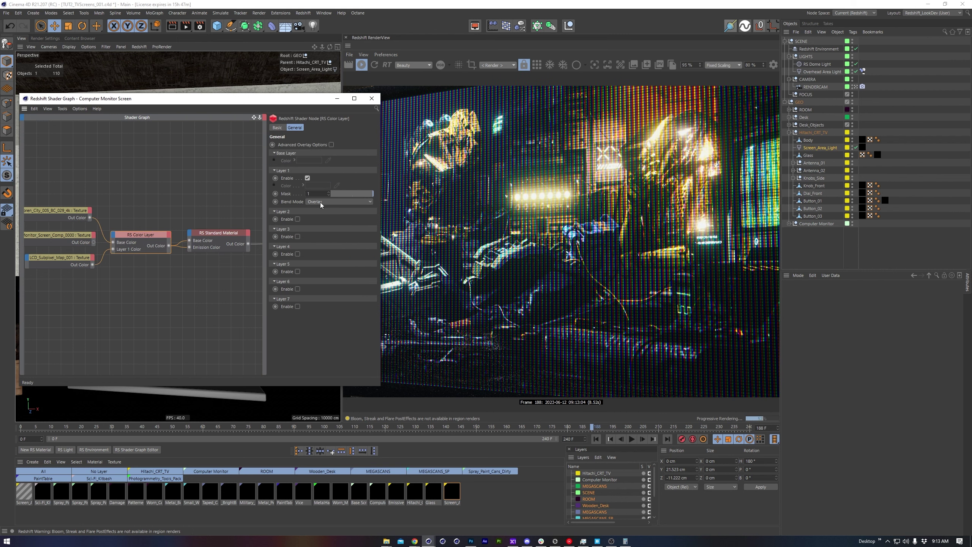
- Set the LCD_Subpixel_Map_001 texture's scale back to 128 by 128 and move the shader graph window clear of the viewport
left_click(74, 257)
left_click(314, 279)
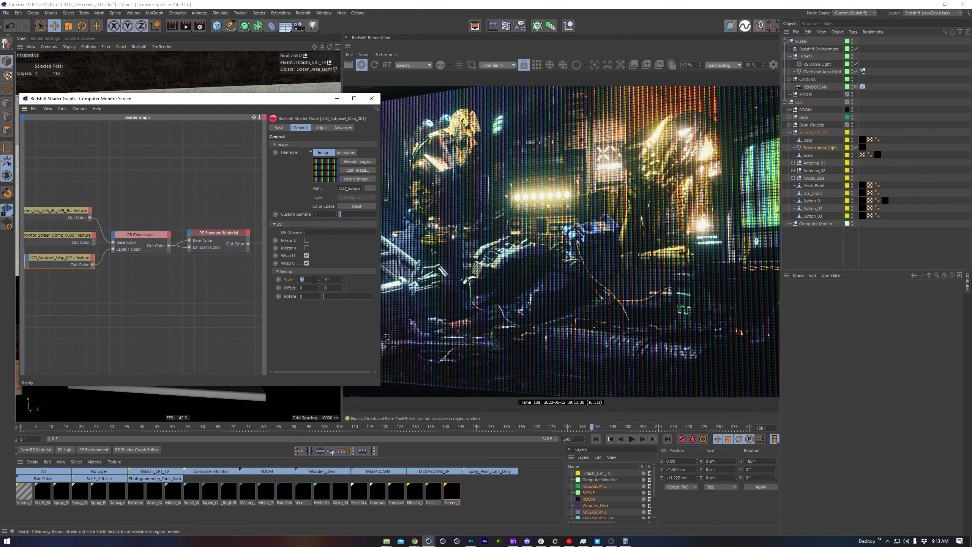
type("128")
key("Tab")
type("1")
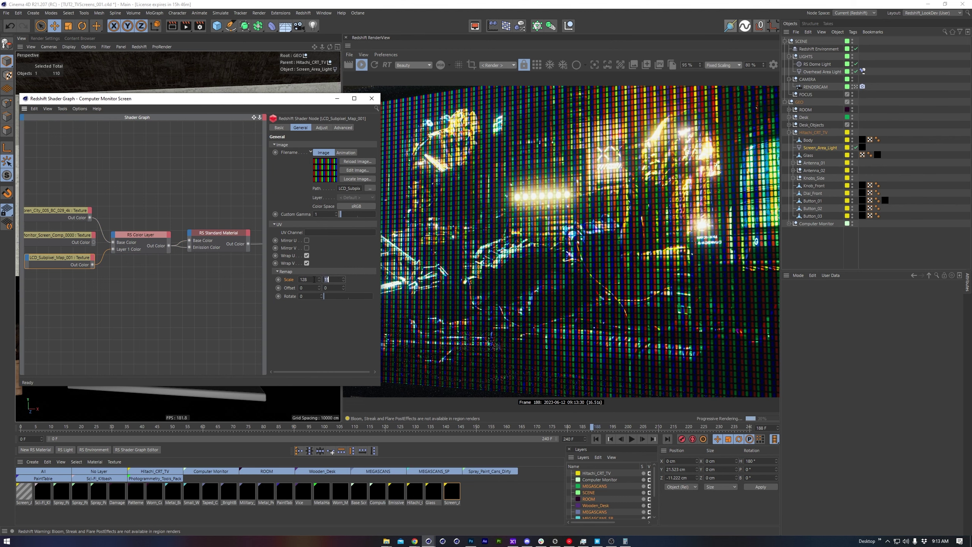
type("28")
key("Return")
left_click_drag(172, 98, 165, 314)
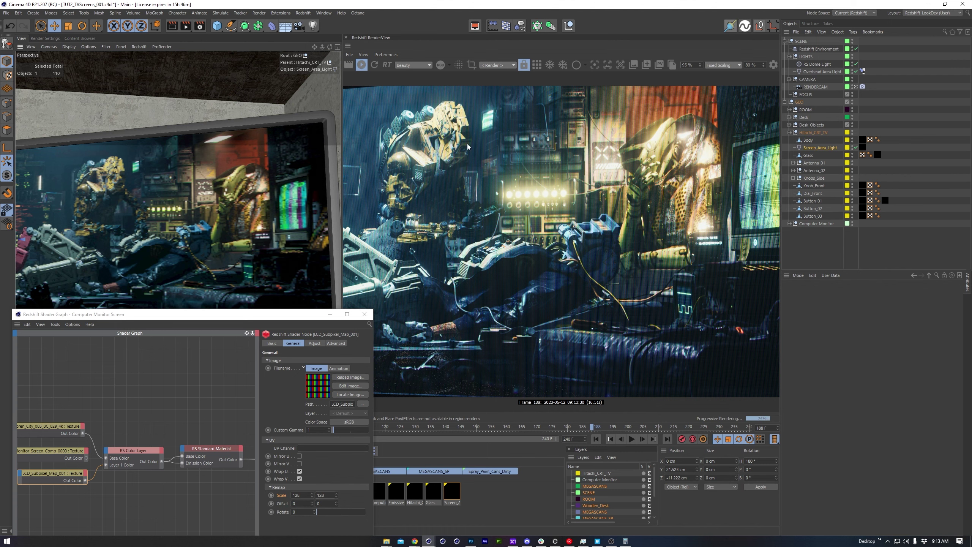
- Inspect the crack and damage textures feeding the bump map in the CRT TV's Glass material graph
mouse_move(205, 218)
left_mouse_down("alt")
mouse_move(175, 219)
mouse_move(198, 207)
left_mouse_up("alt")
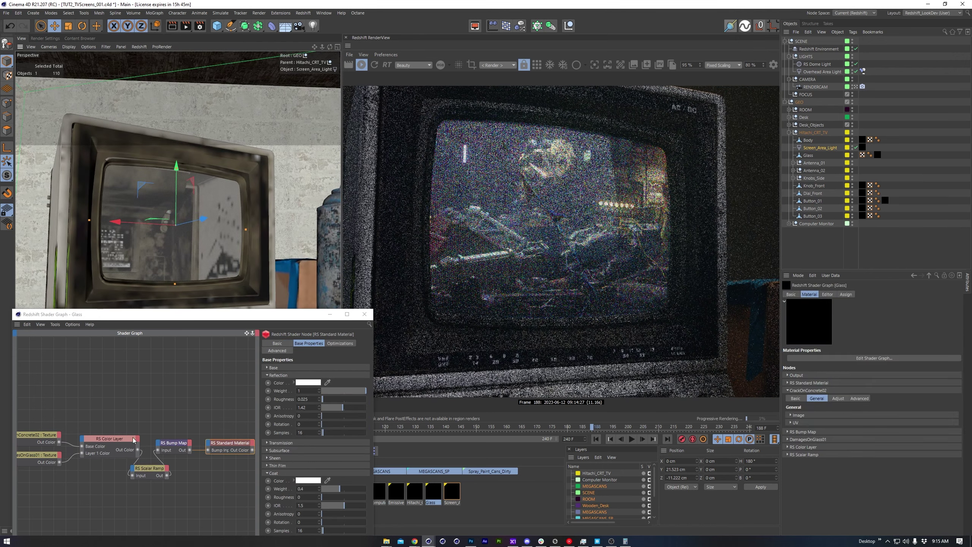
middle_click_drag(98, 416, 145, 395)
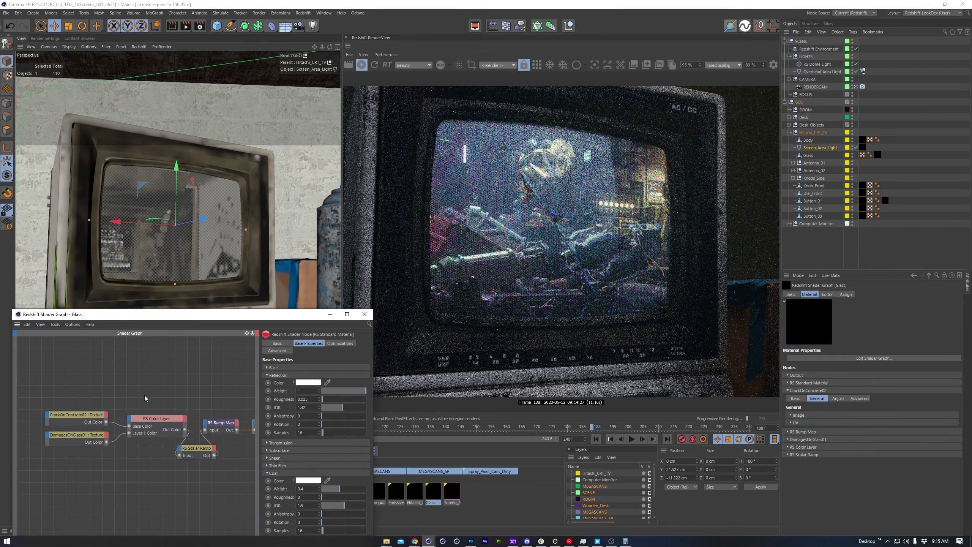
left_click(89, 415)
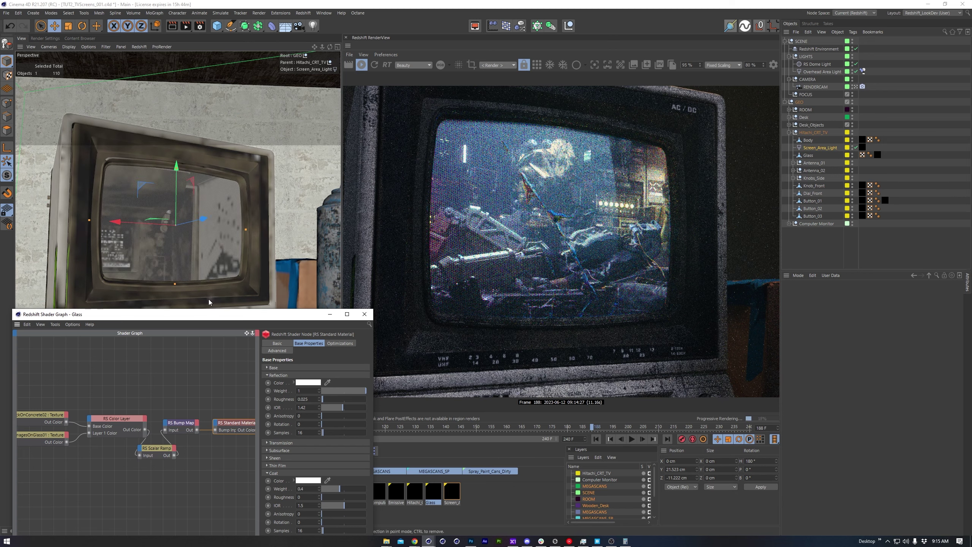
- Restrict the render preview to a region around the CRT TV's screen and check the glass from a slightly different angle
left_click_drag(208, 299, 184, 297, "alt")
left_click(472, 64)
left_click_drag(715, 355, 716, 356)
mouse_move(193, 293)
left_mouse_down("alt")
mouse_move(167, 289)
mouse_move(218, 294)
mouse_move(177, 296)
left_mouse_up("alt")
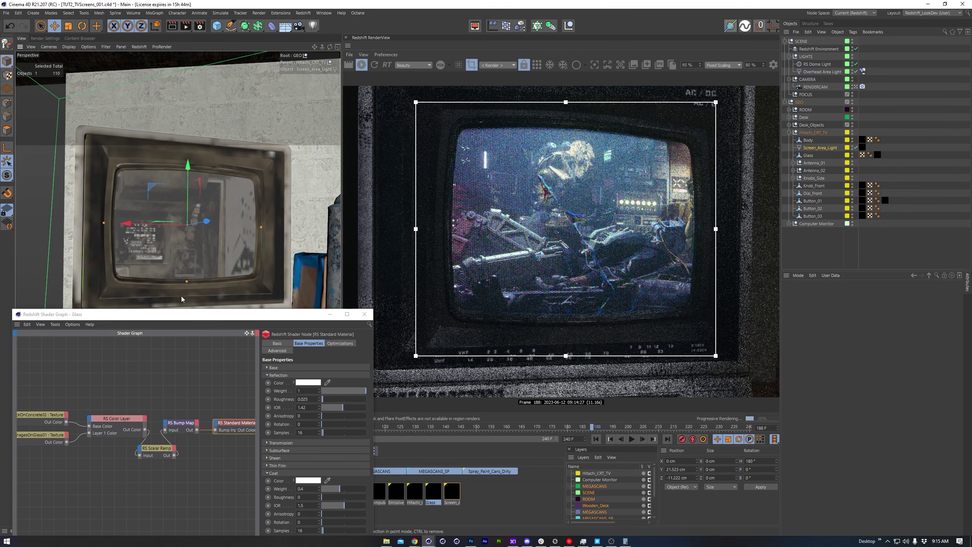